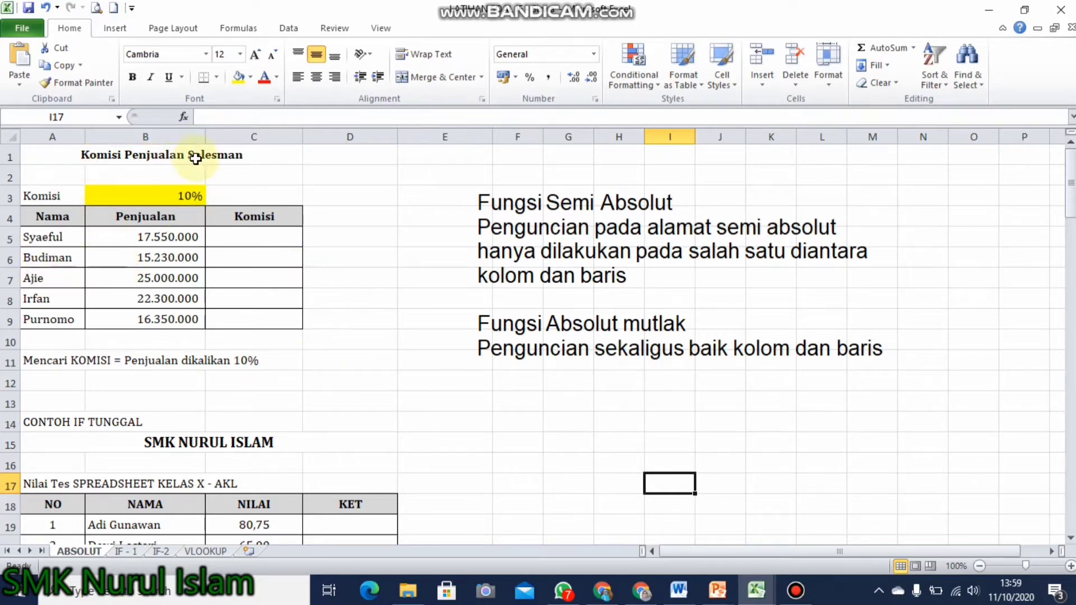
Examine the commission rate in B3 and the first sales row that feeds the Komisi column.
click(131, 204)
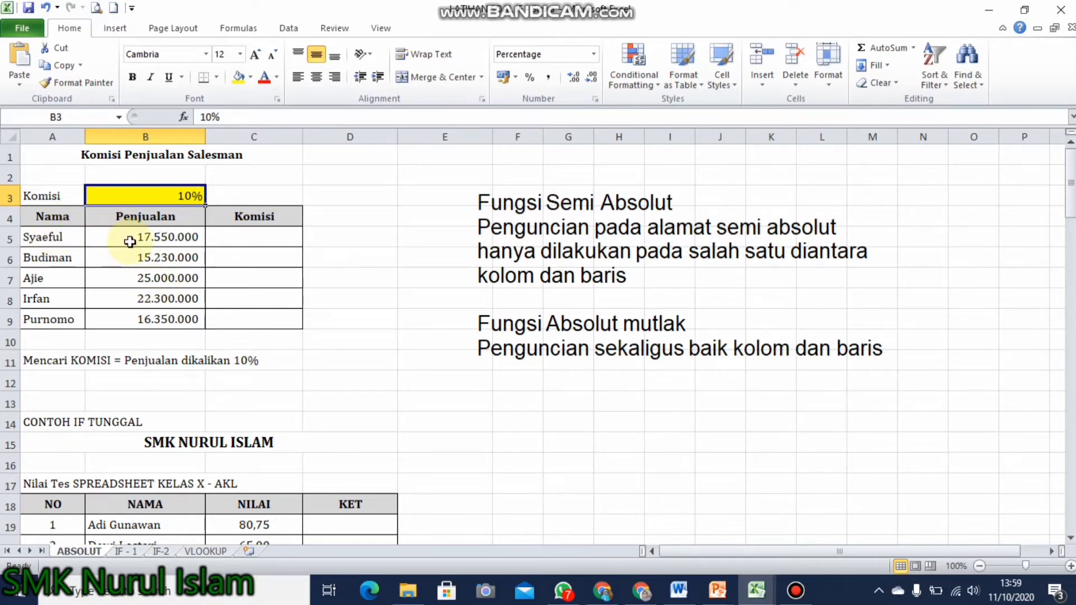
click(266, 239)
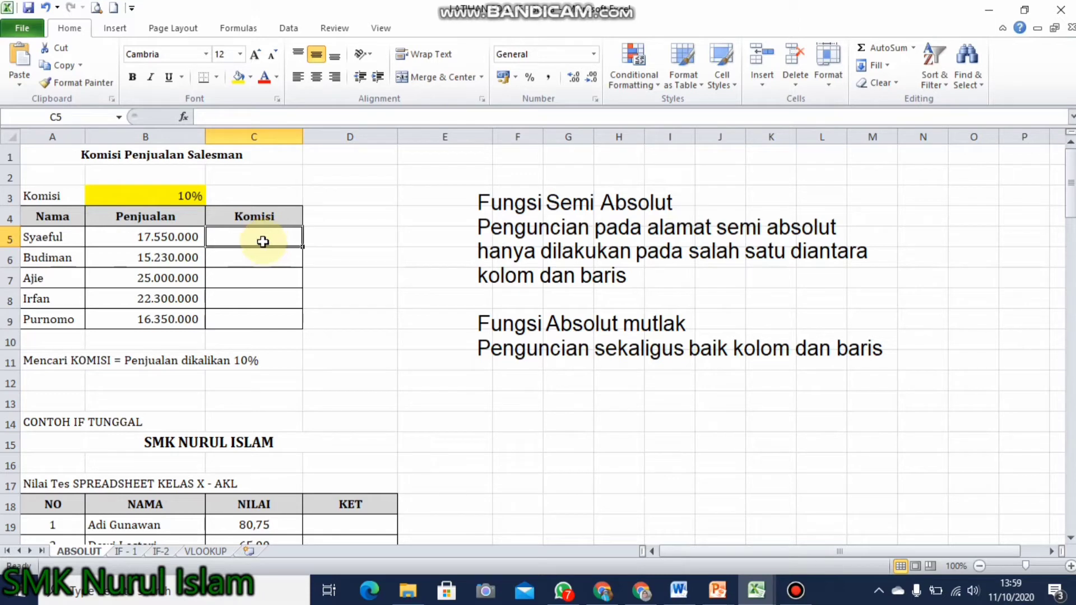
click(70, 197)
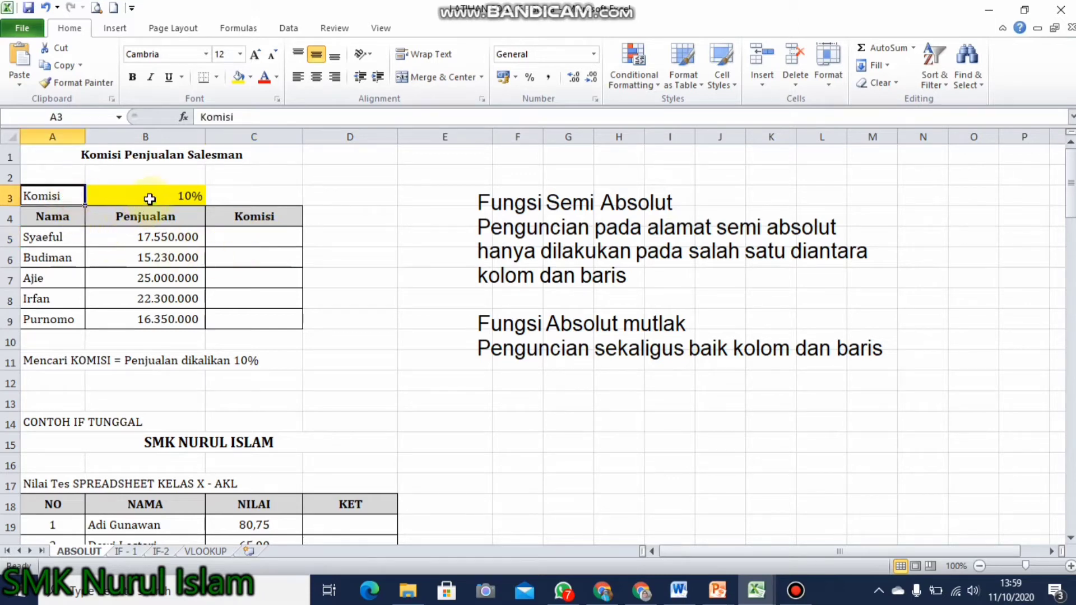
click(147, 199)
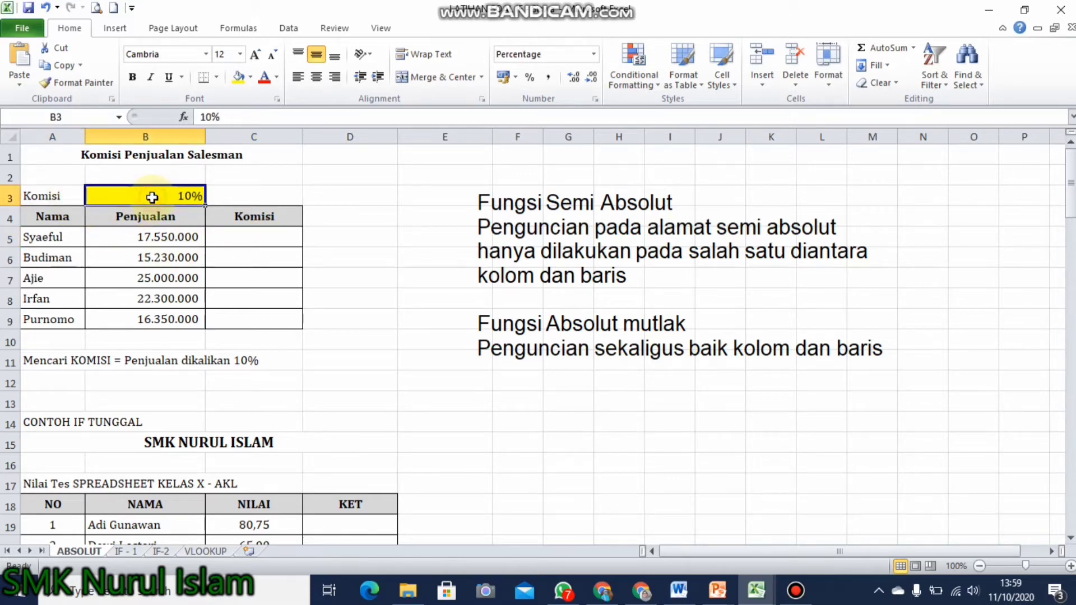
click(238, 245)
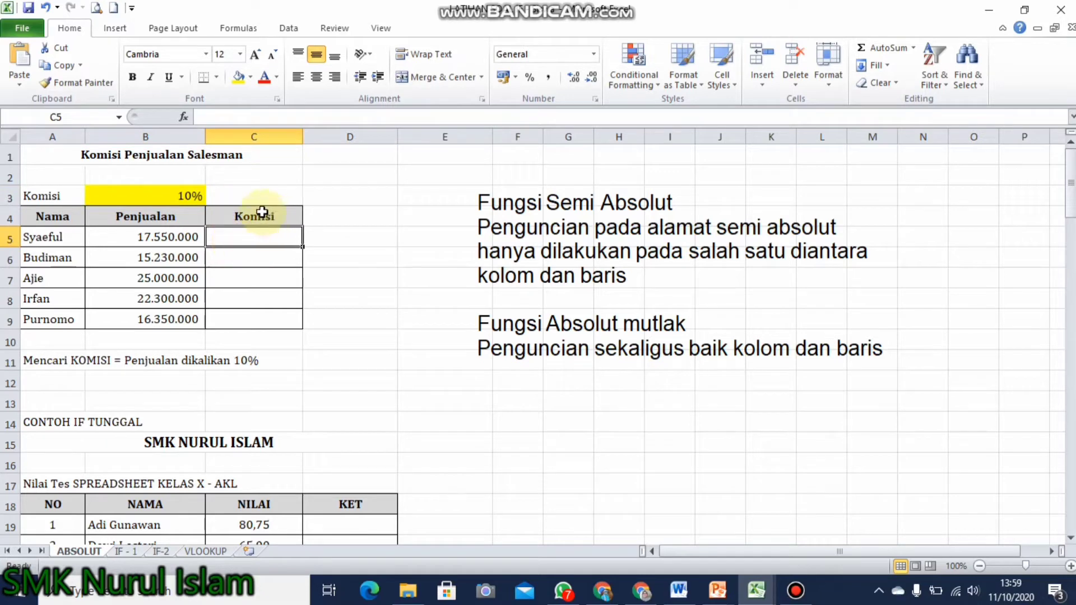
click(153, 241)
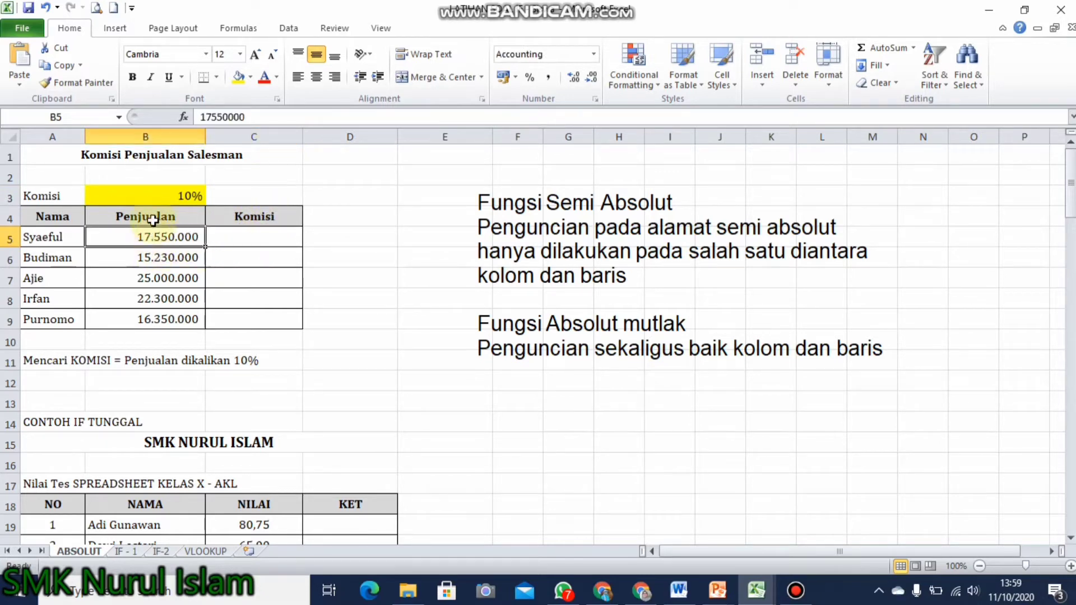
click(154, 194)
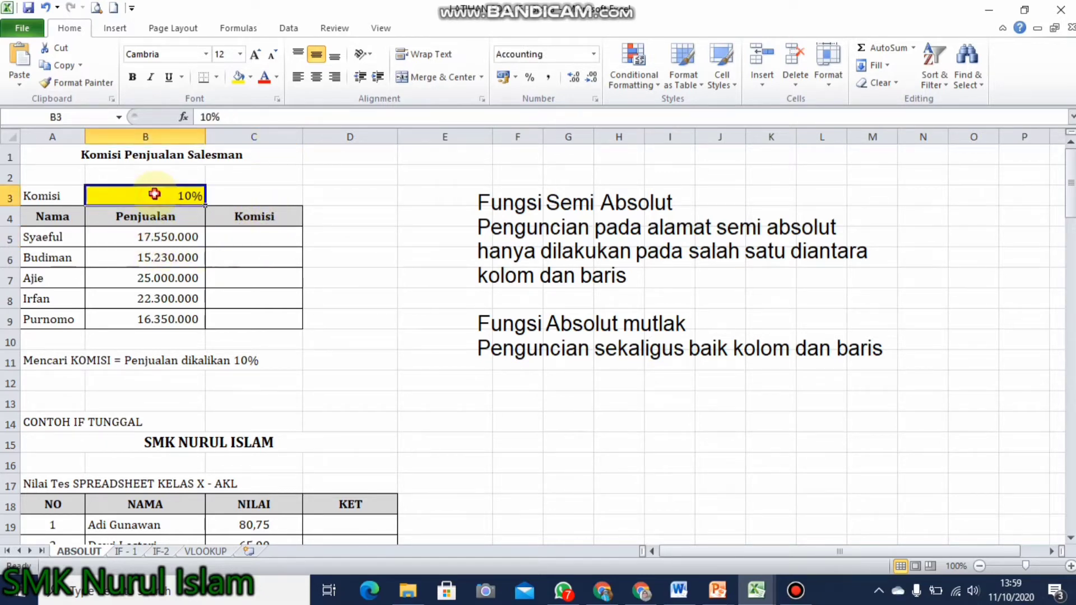
Enter the formula =B5*$B$3 in C5 to calculate the first salesman's commission with an absolute reference to the rate.
click(227, 240)
text(=)
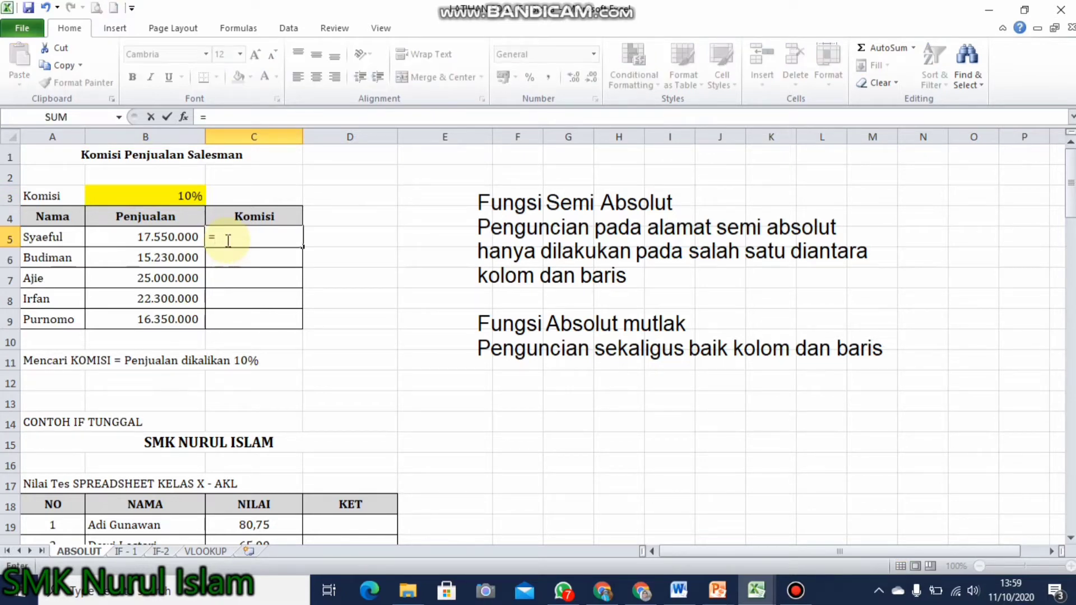
click(144, 238)
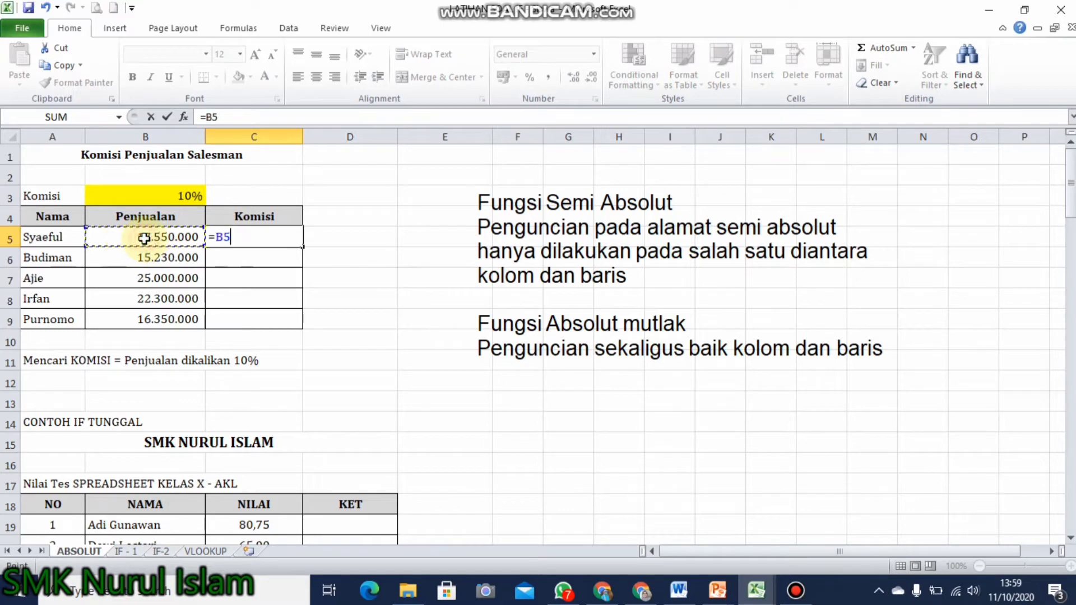
text(*)
click(134, 191)
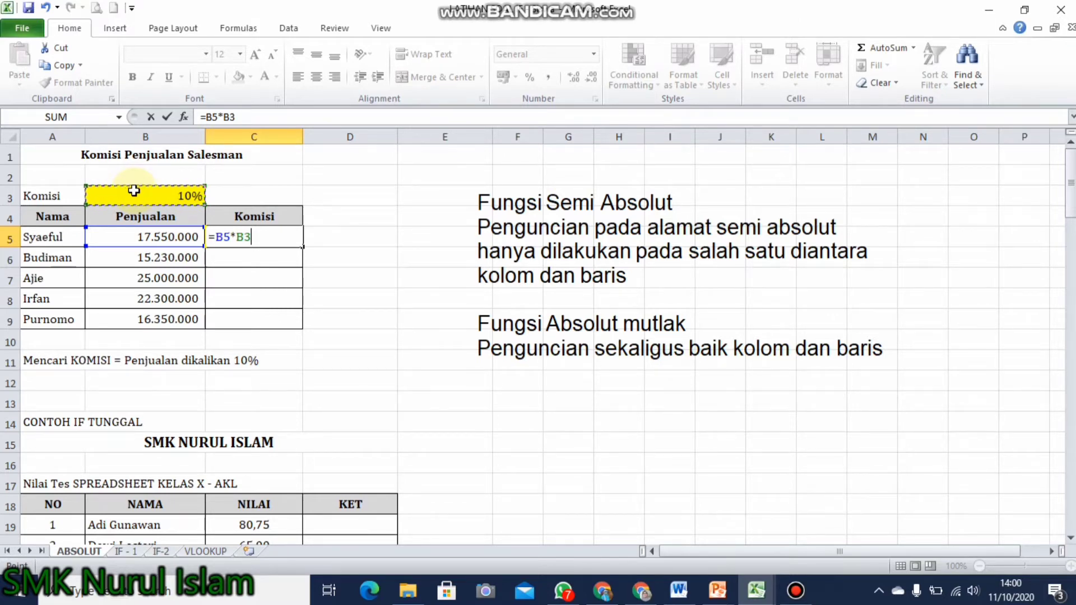
key(F4)
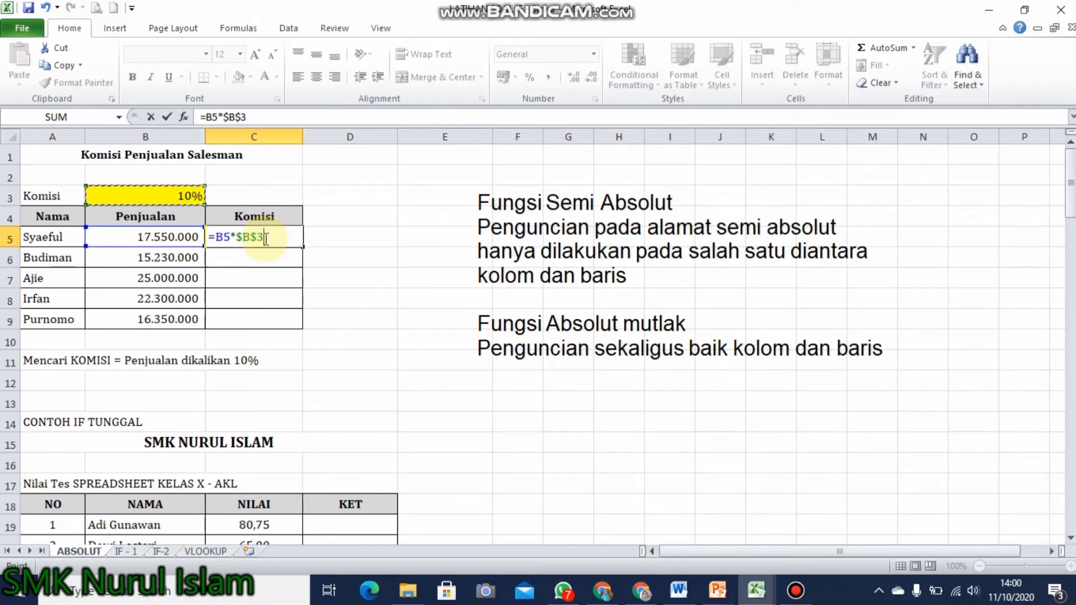
key(Return)
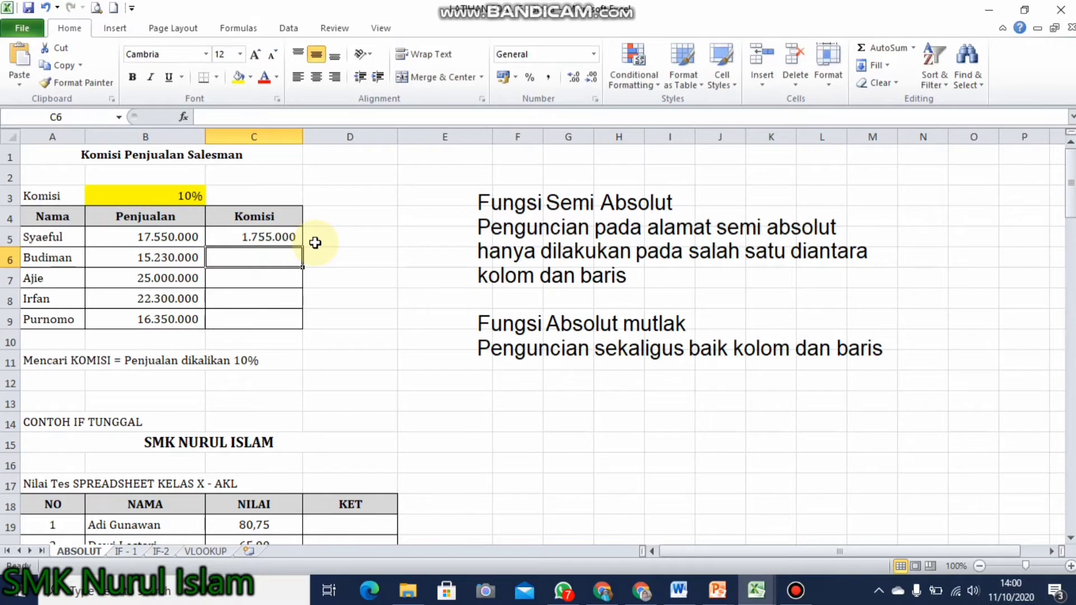
Fill the commission formula from C5 down through C9 for the remaining salesmen.
click(258, 238)
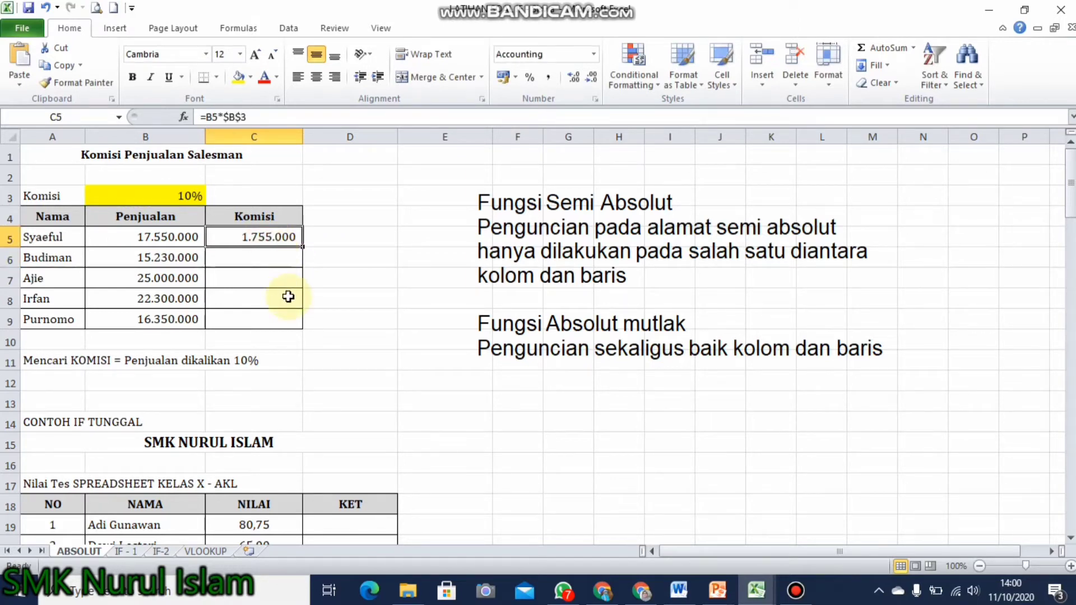
click(64, 258)
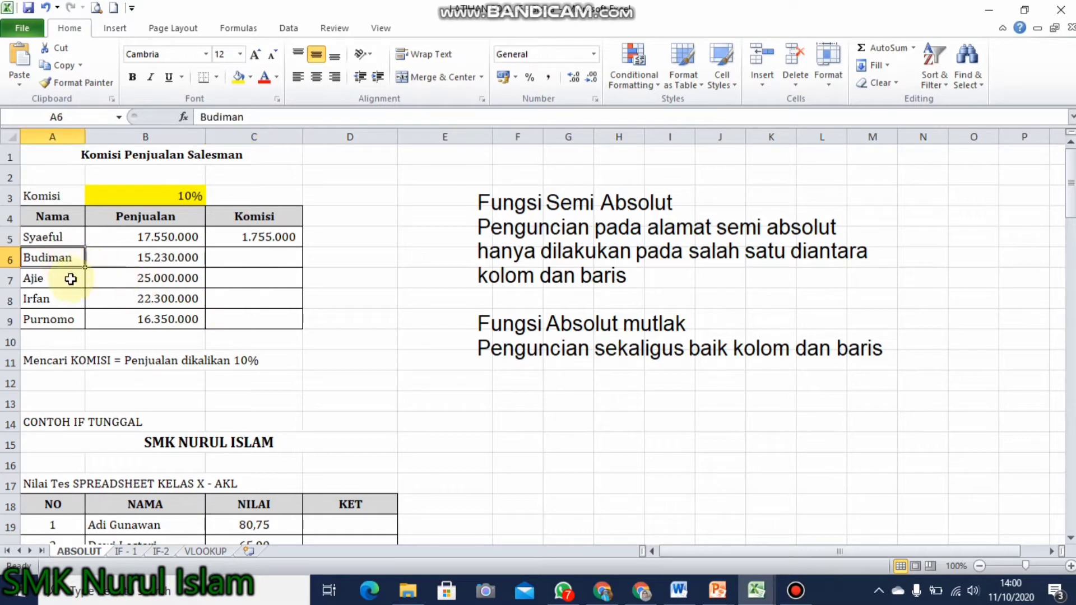
click(65, 280)
click(67, 299)
click(71, 319)
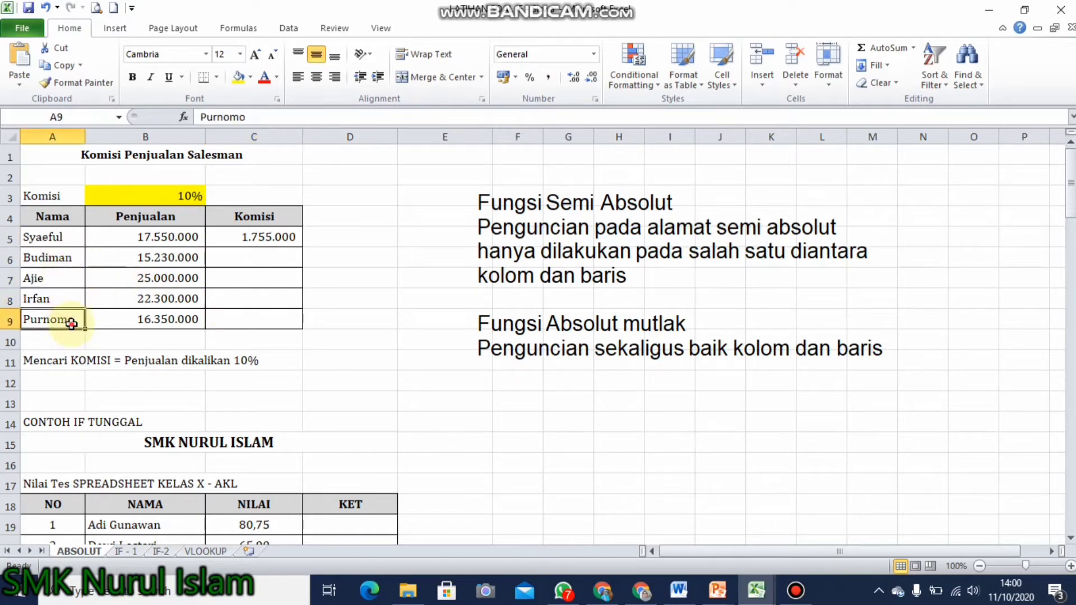
click(255, 262)
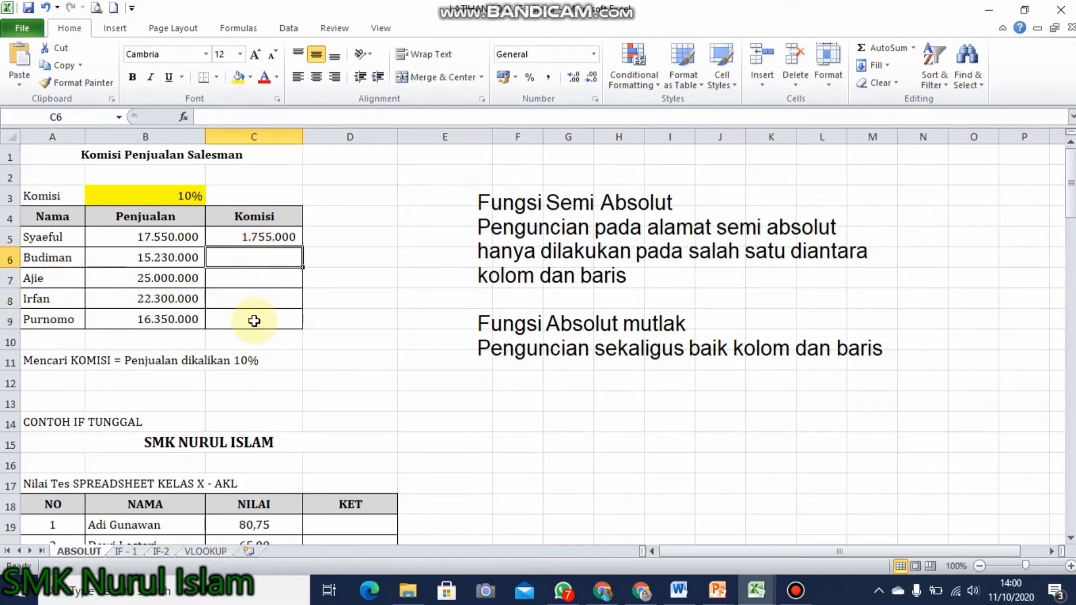
click(280, 235)
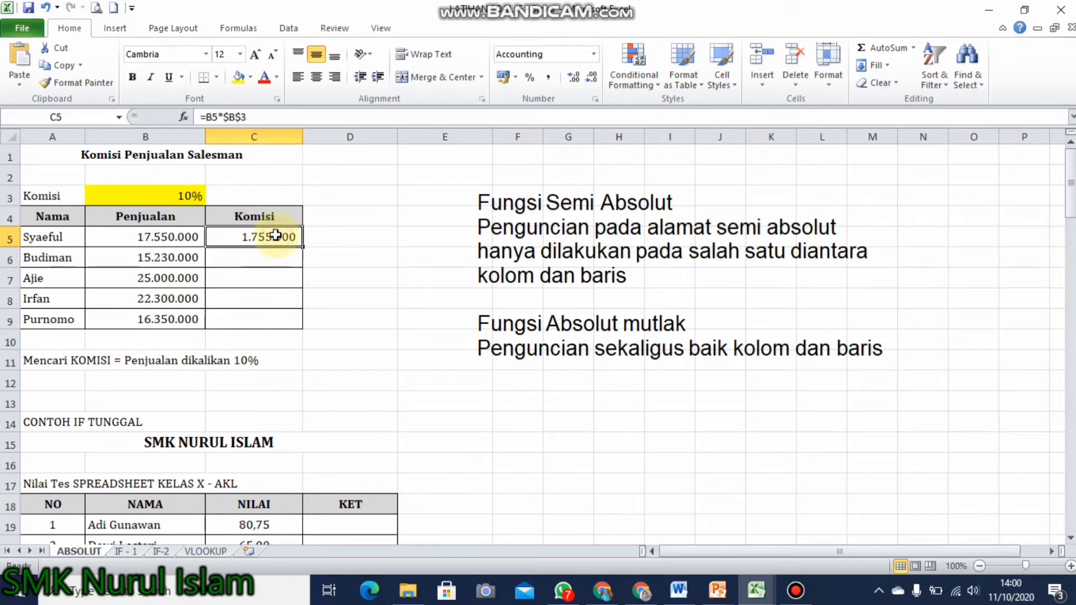
drag(300, 246, 301, 331)
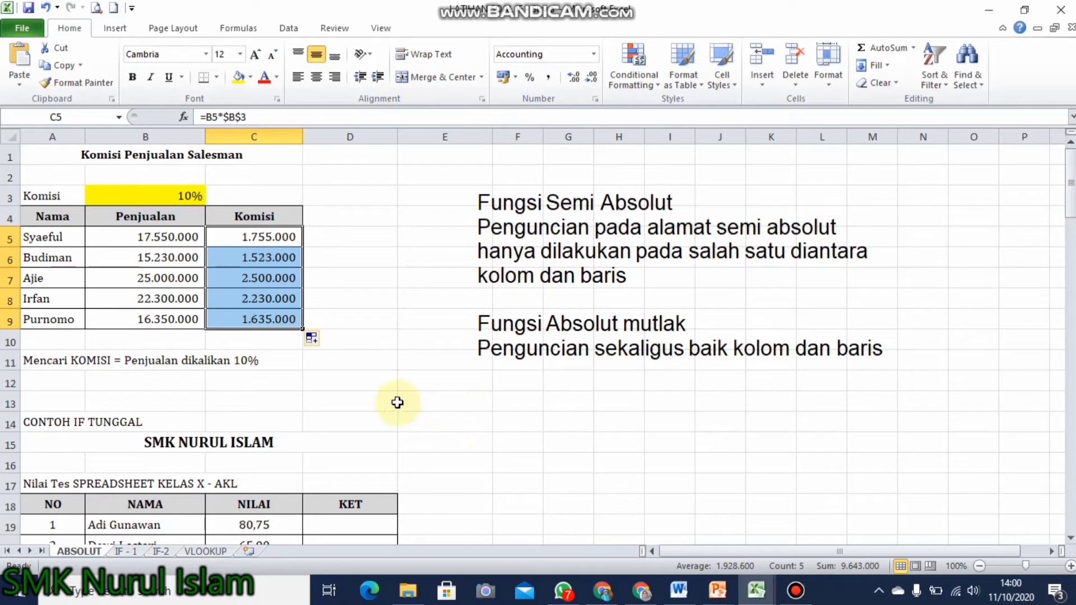
click(294, 365)
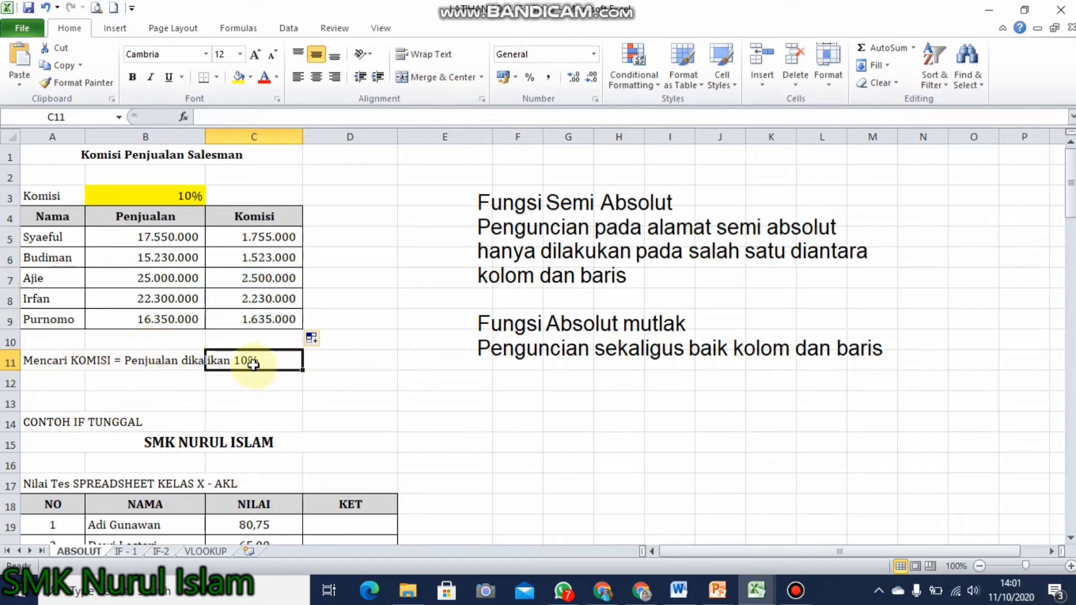
click(260, 233)
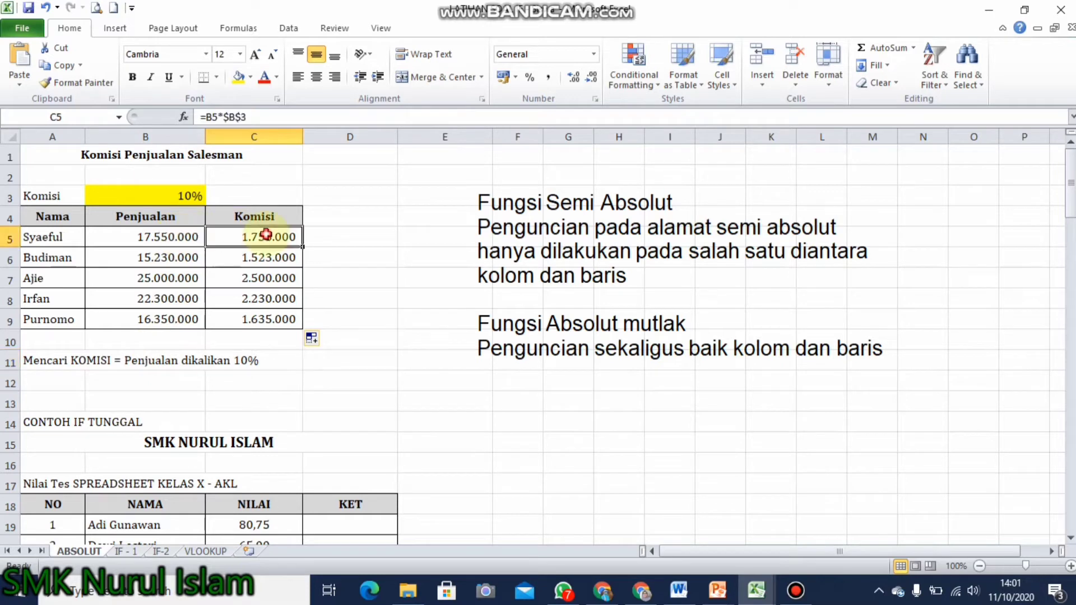
click(143, 196)
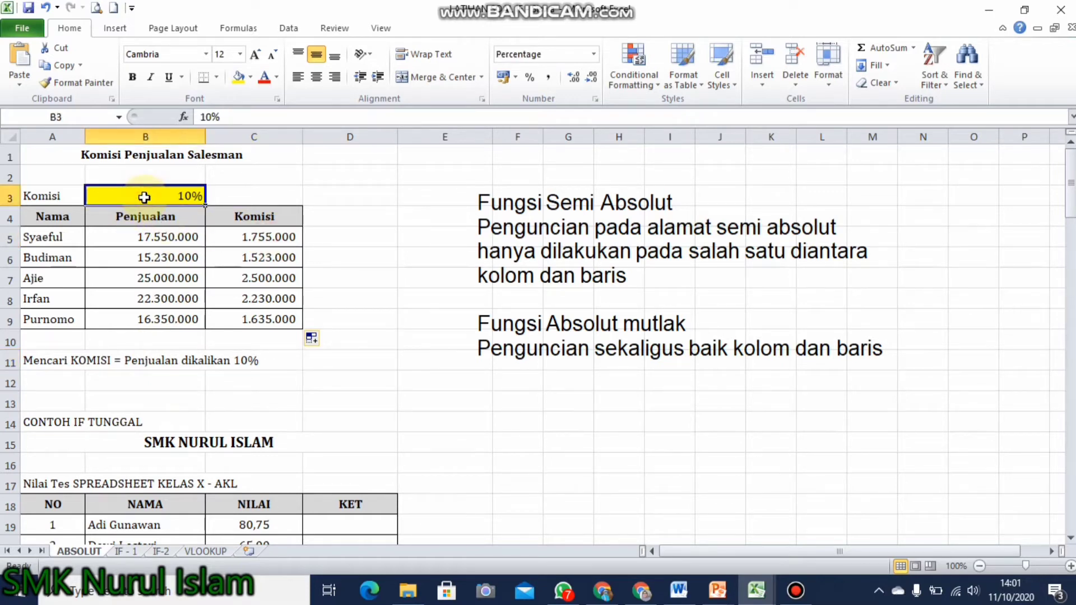
click(241, 236)
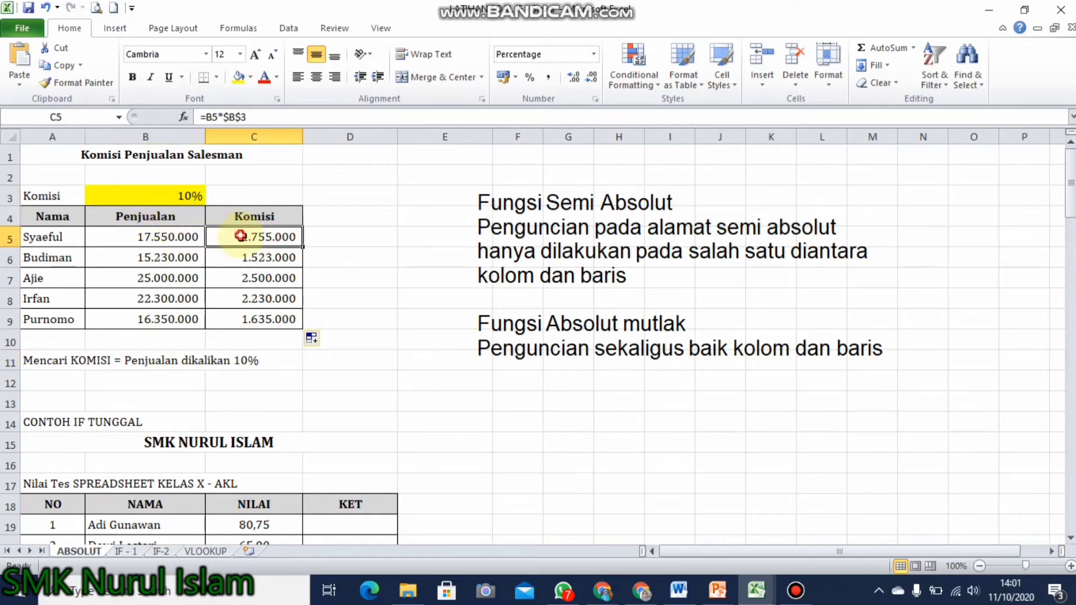
Begin an IF formula in the first KET cell, D19, with the logical test C19>=78.
scroll(289, 404, down, 1)
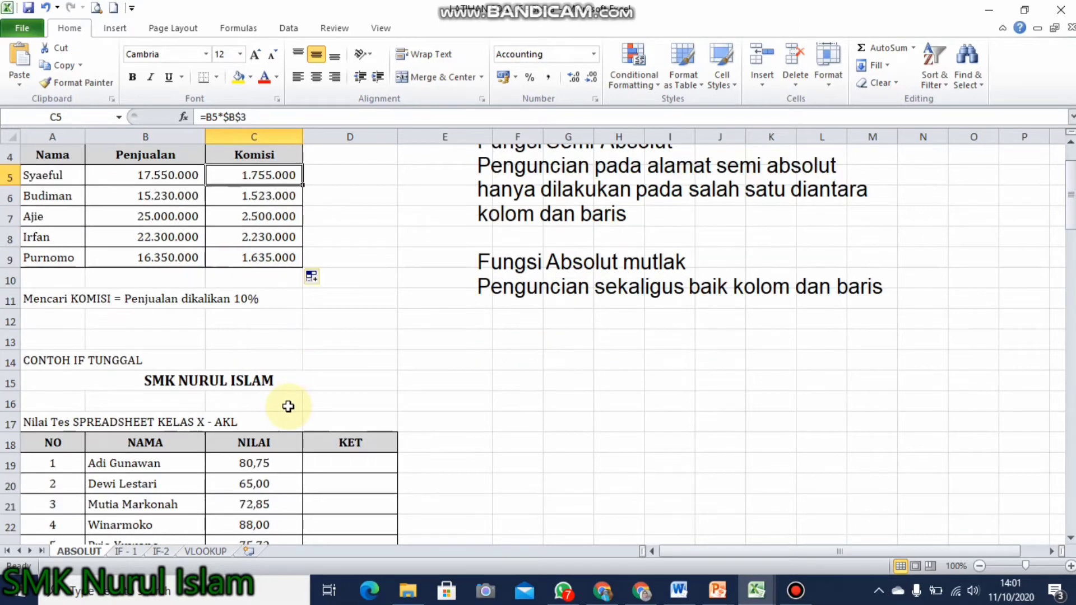
scroll(288, 406, down, 2)
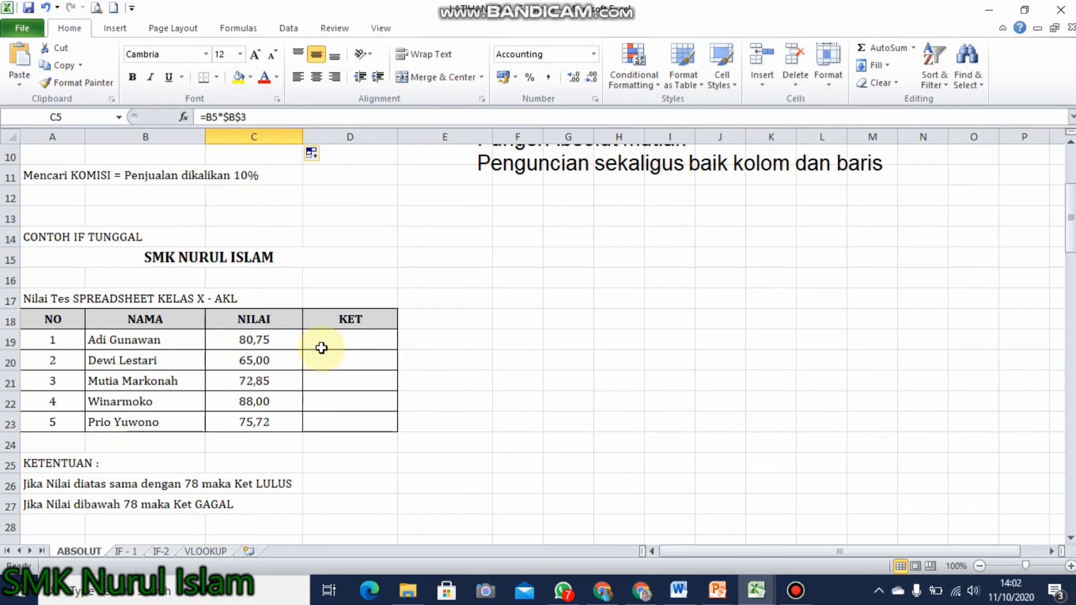
click(349, 338)
text(=IF)
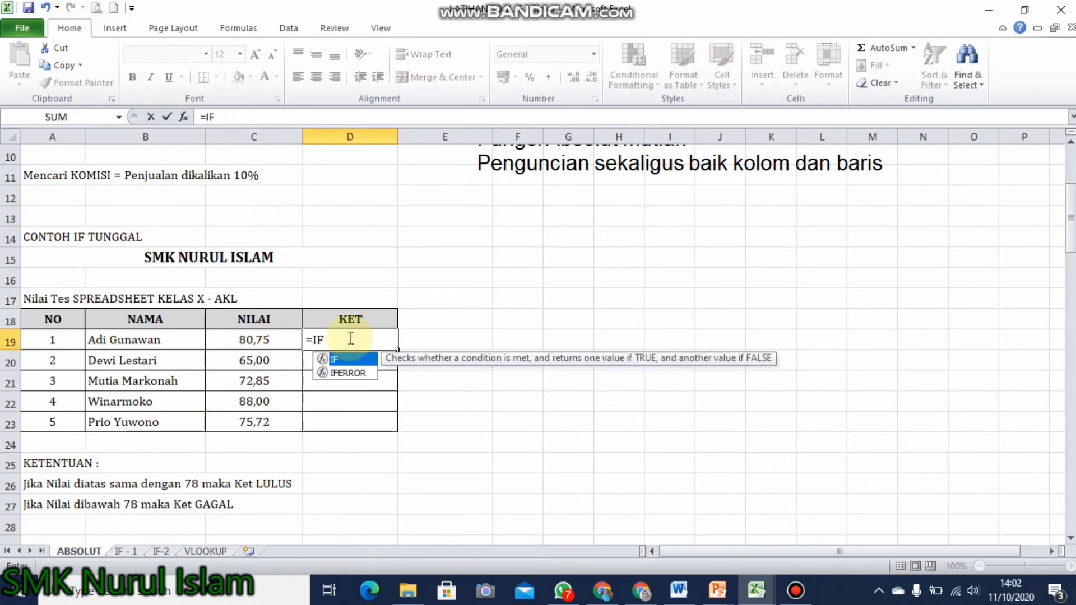
text(()
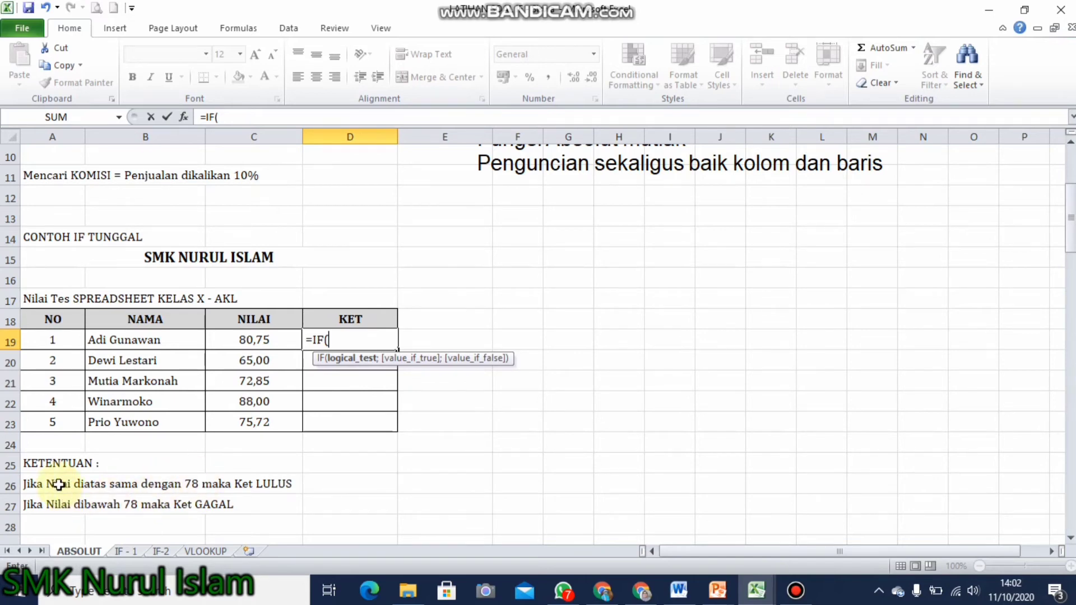
click(241, 340)
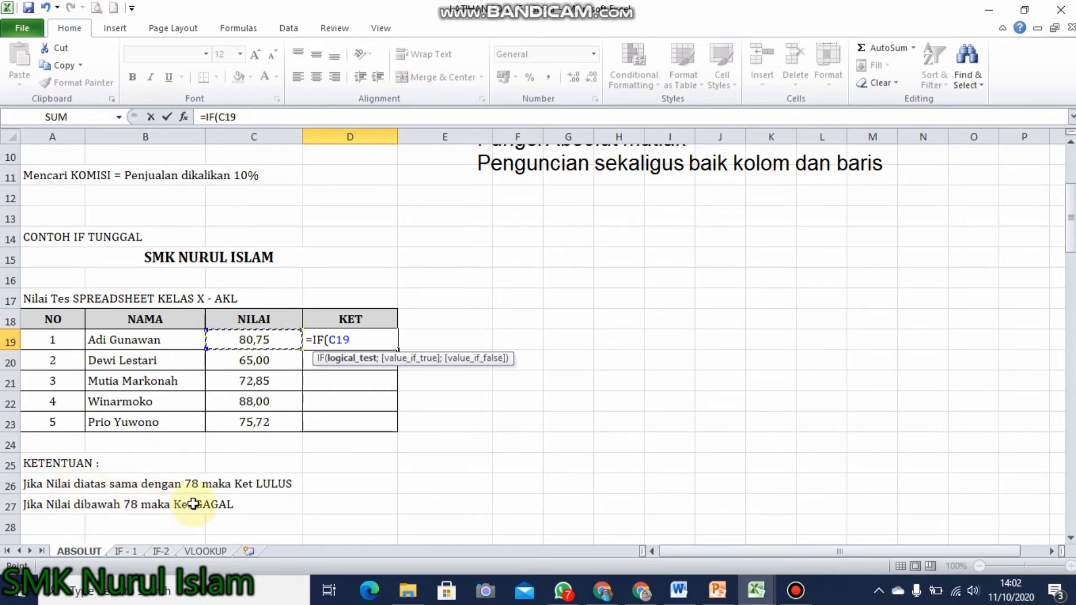
text(>=)
text(78)
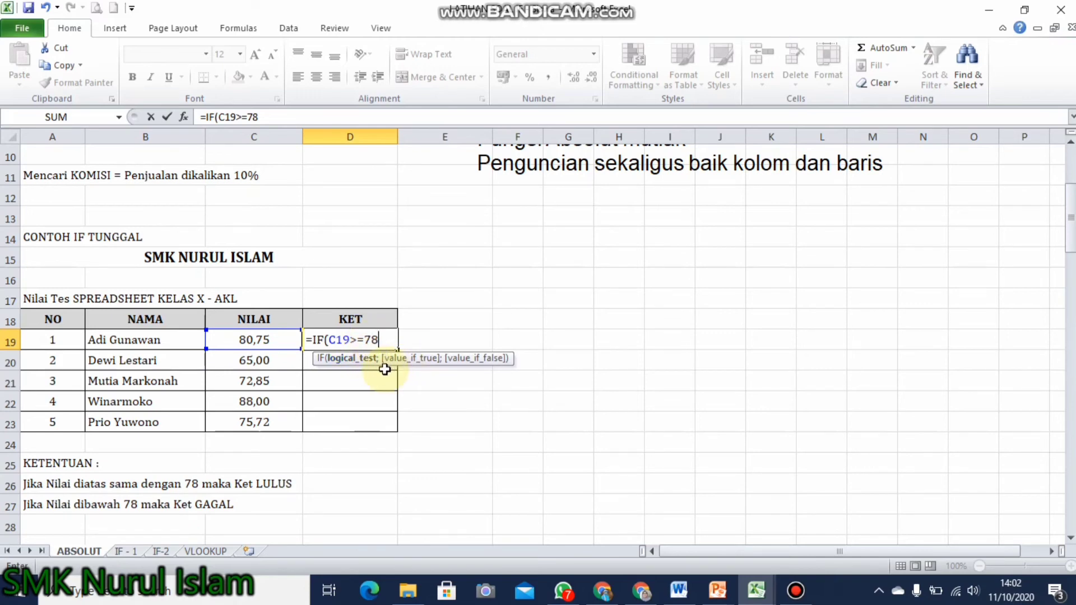
Complete the IF formula in D19 as =IF(C19>=78;"LULUS";"GAGAL") and enter it.
text(;)
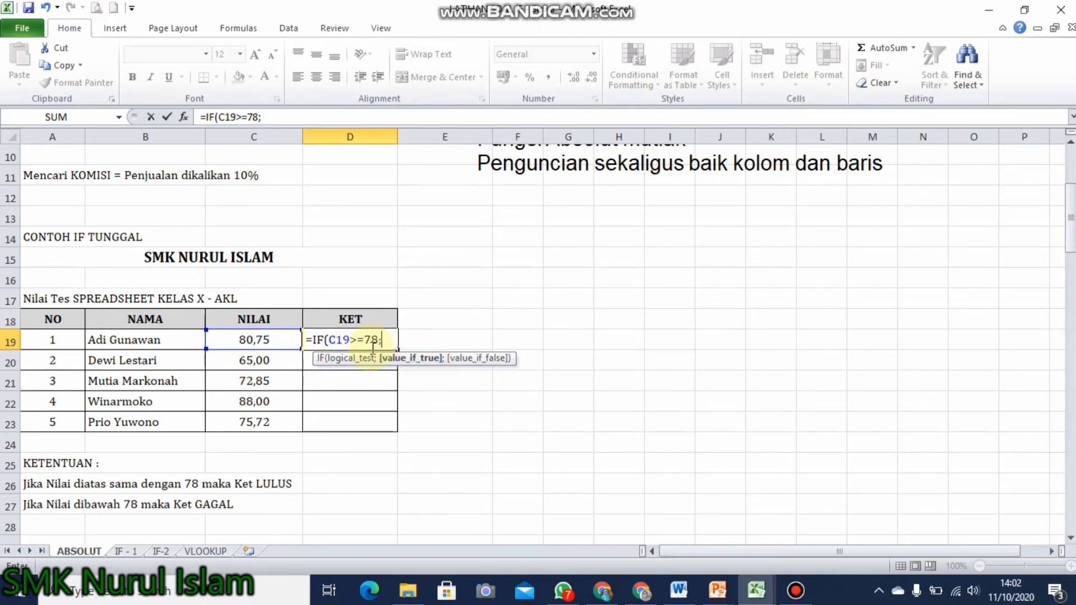
text(')
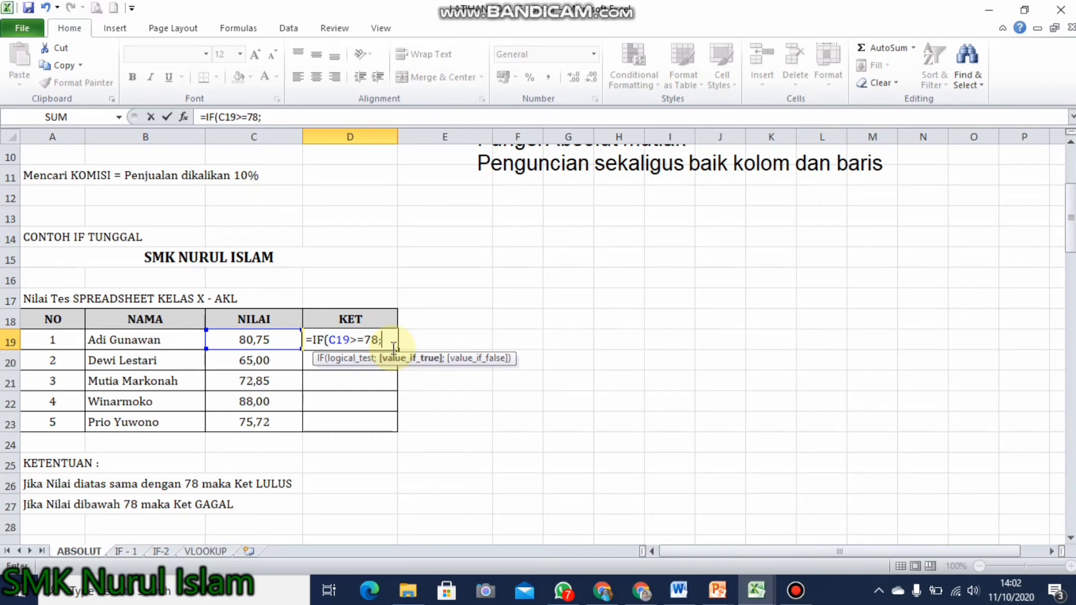
text("LULUS)
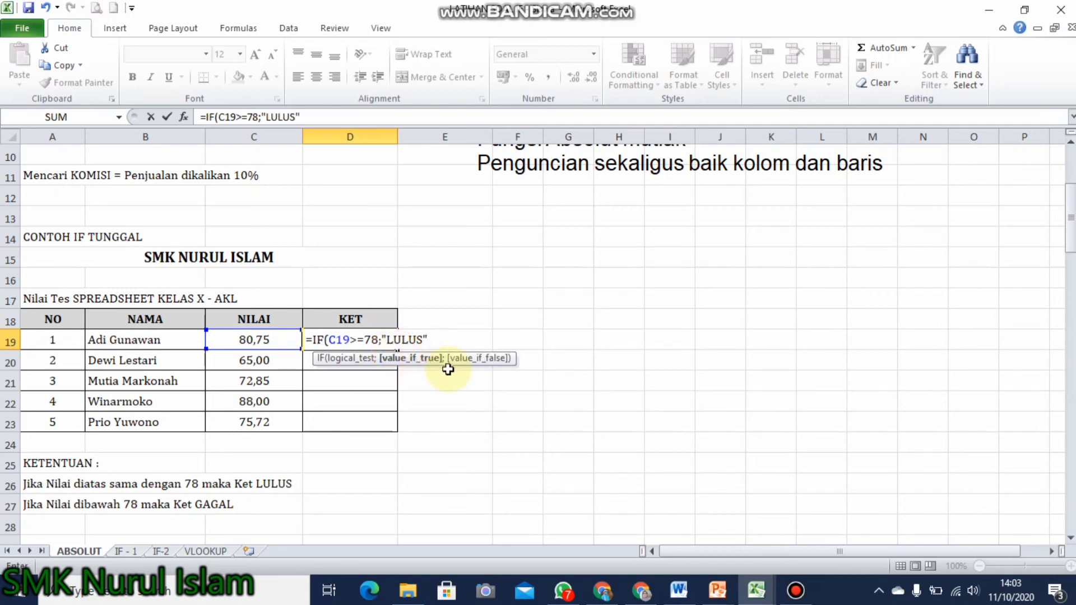
text(";)
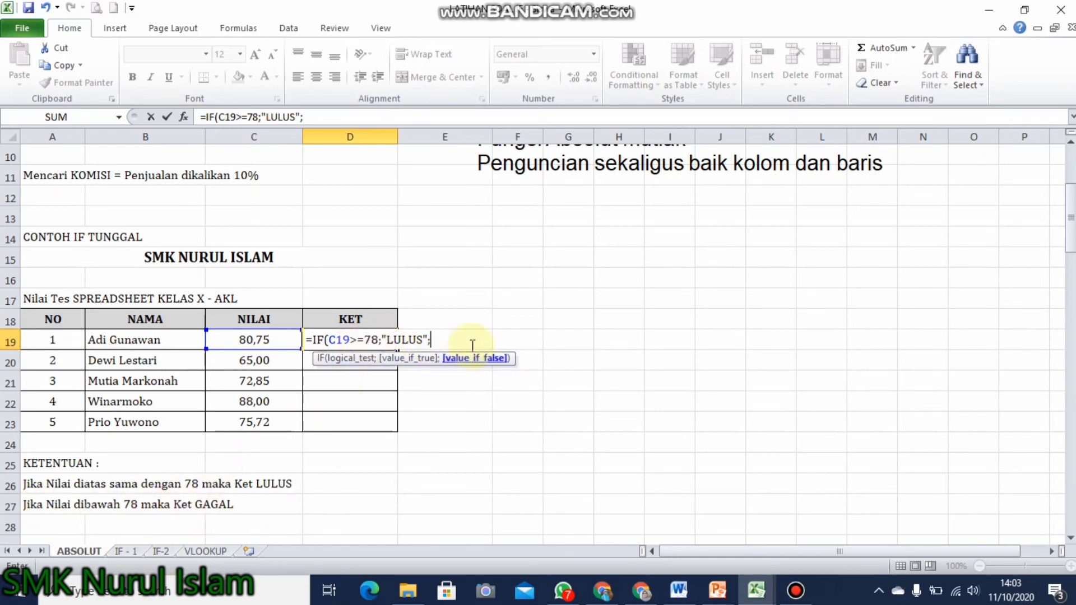
text(")
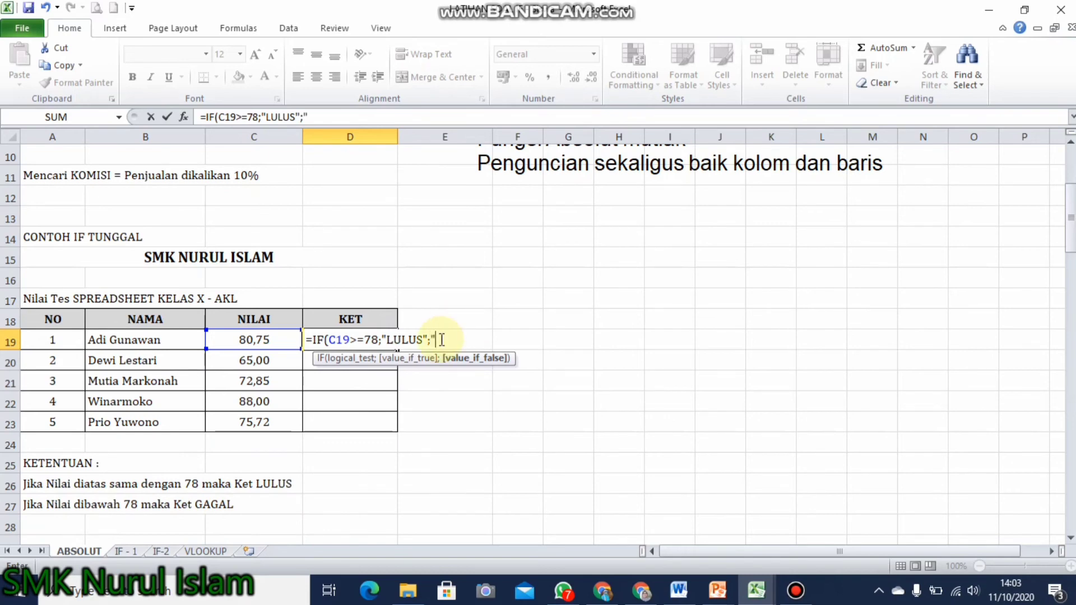
text(GAGAL)
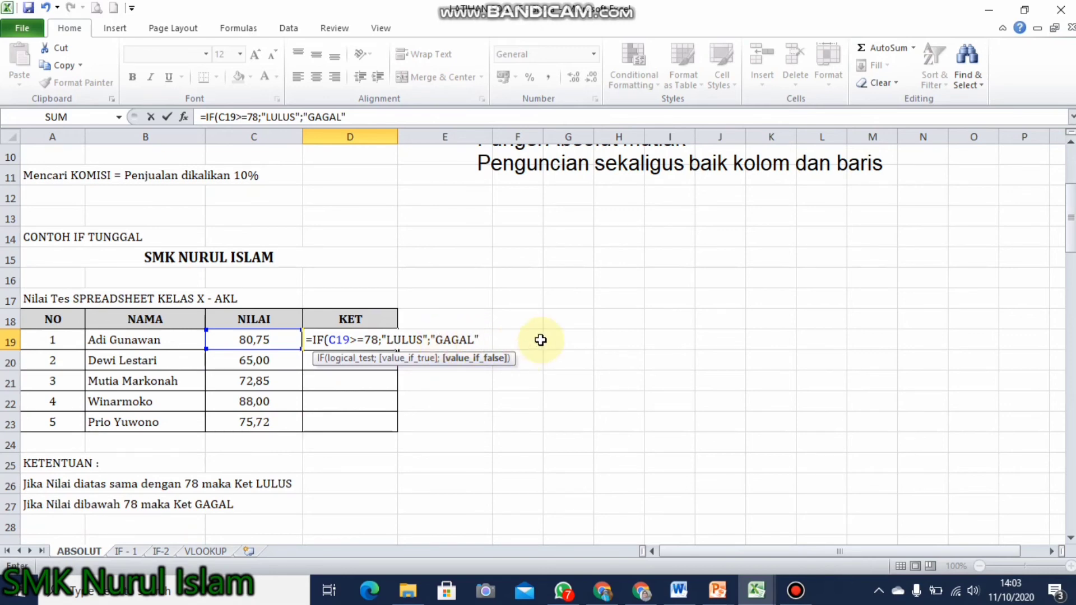
text())
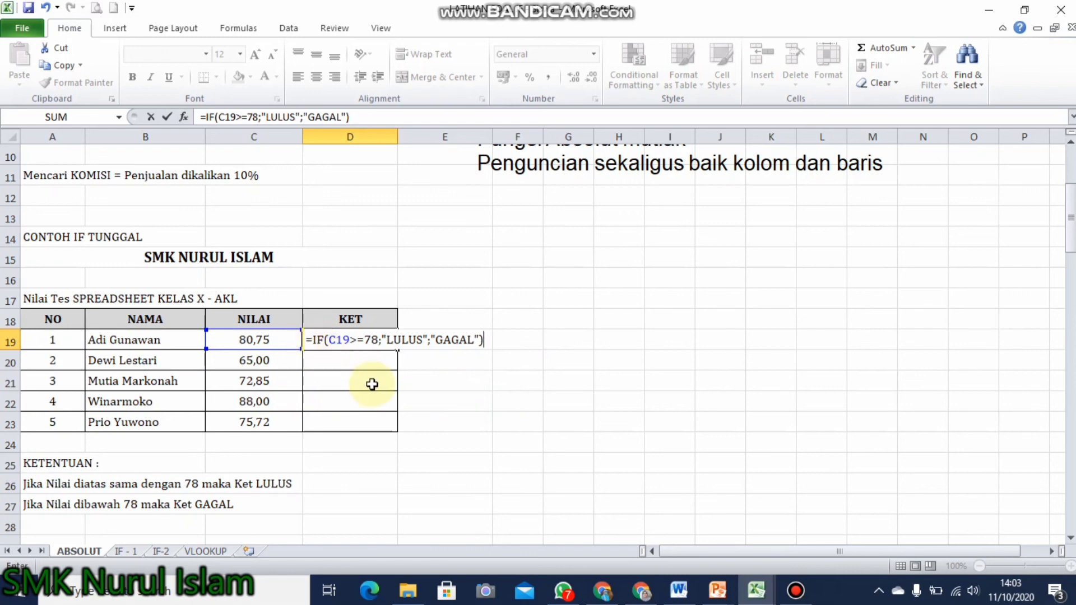
key(Return)
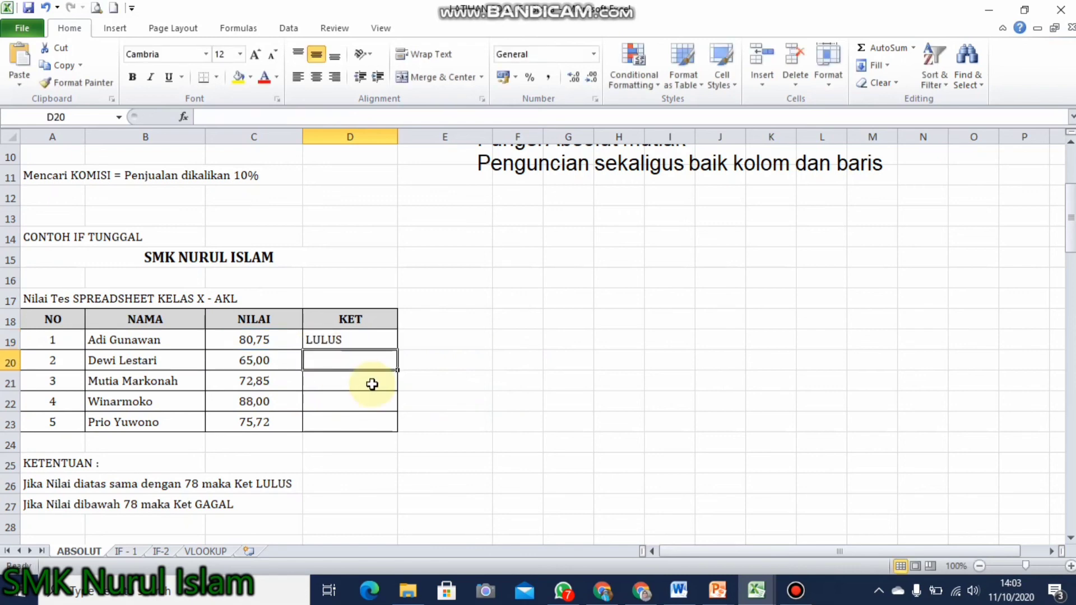
Fill the IF formula from D19 down through D23 for the remaining students.
click(338, 335)
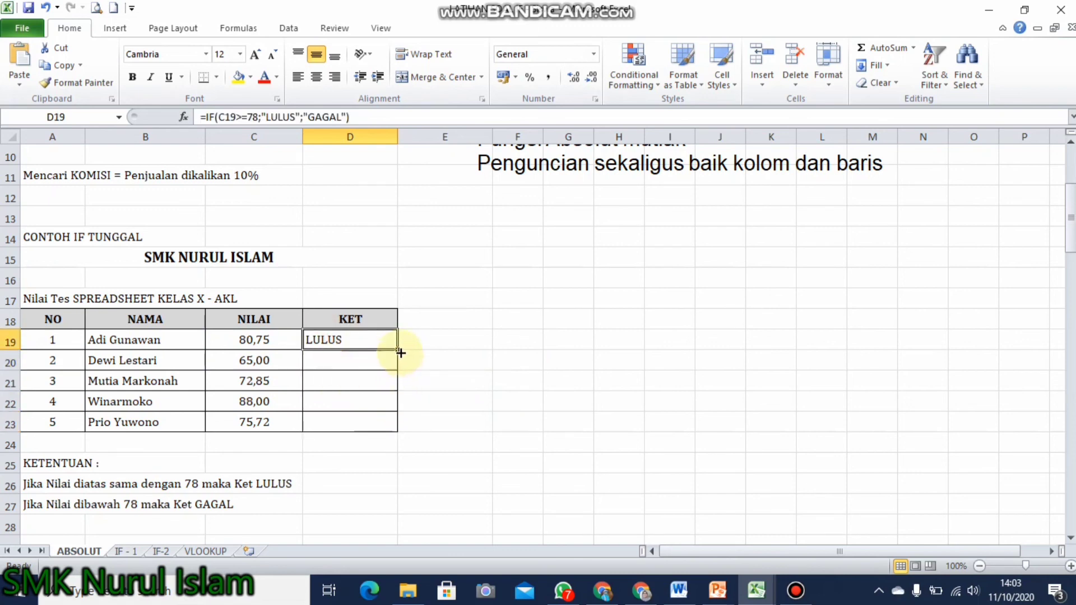
drag(398, 351, 389, 427)
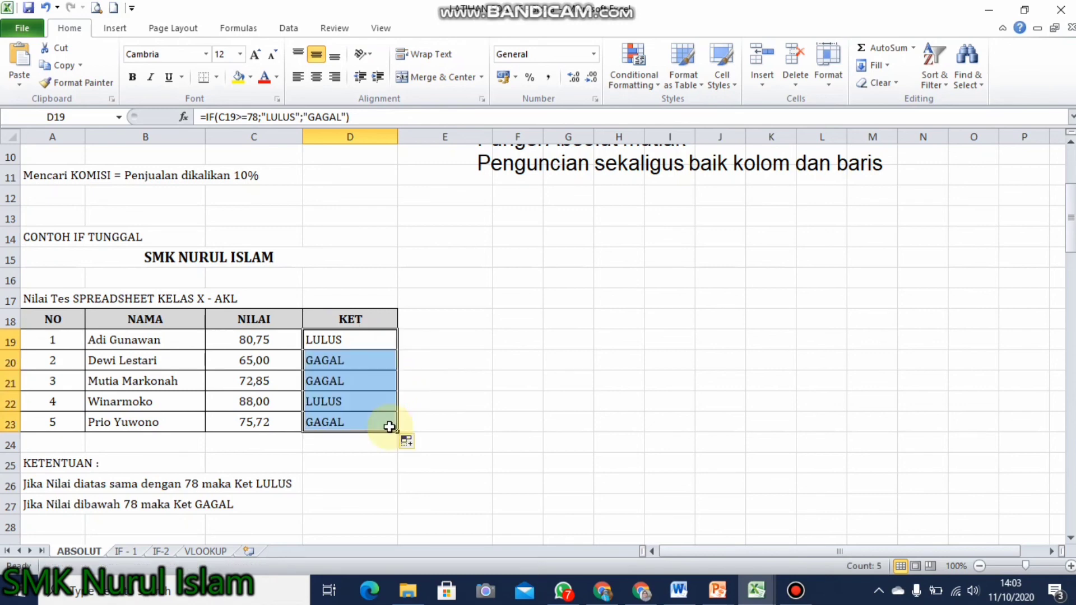
Check the filled KET formula in D20 and compare the scores in C20, C21 and C23 with their grades.
click(378, 361)
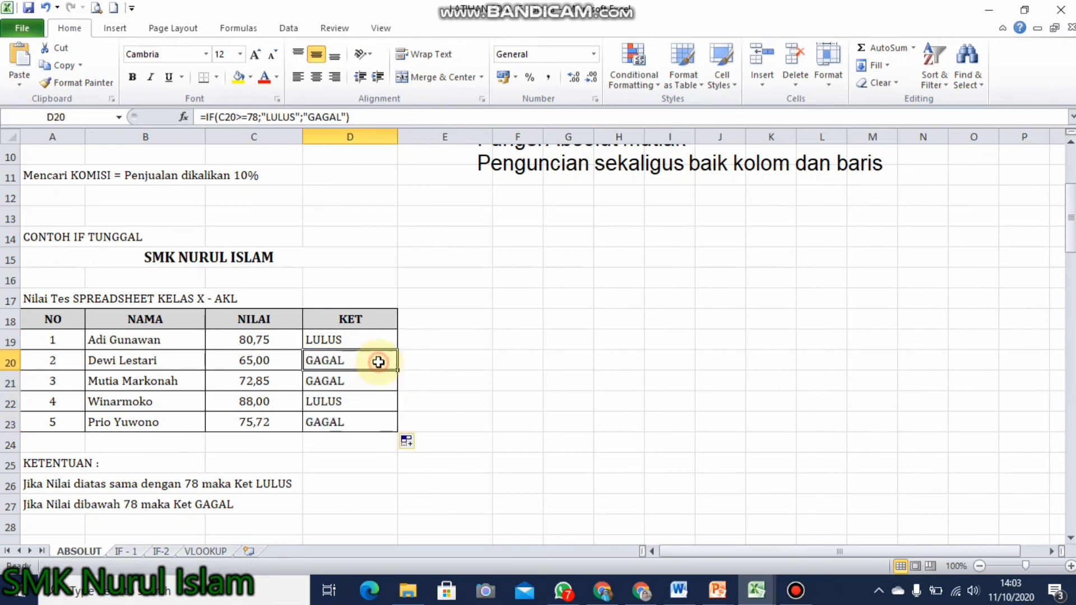
click(252, 364)
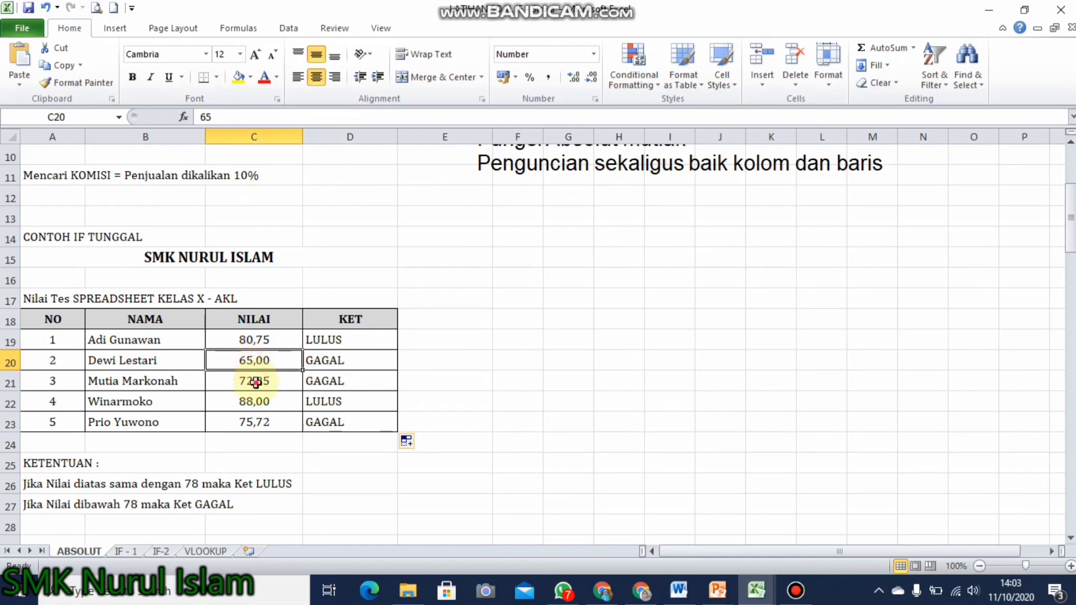
click(254, 381)
click(263, 427)
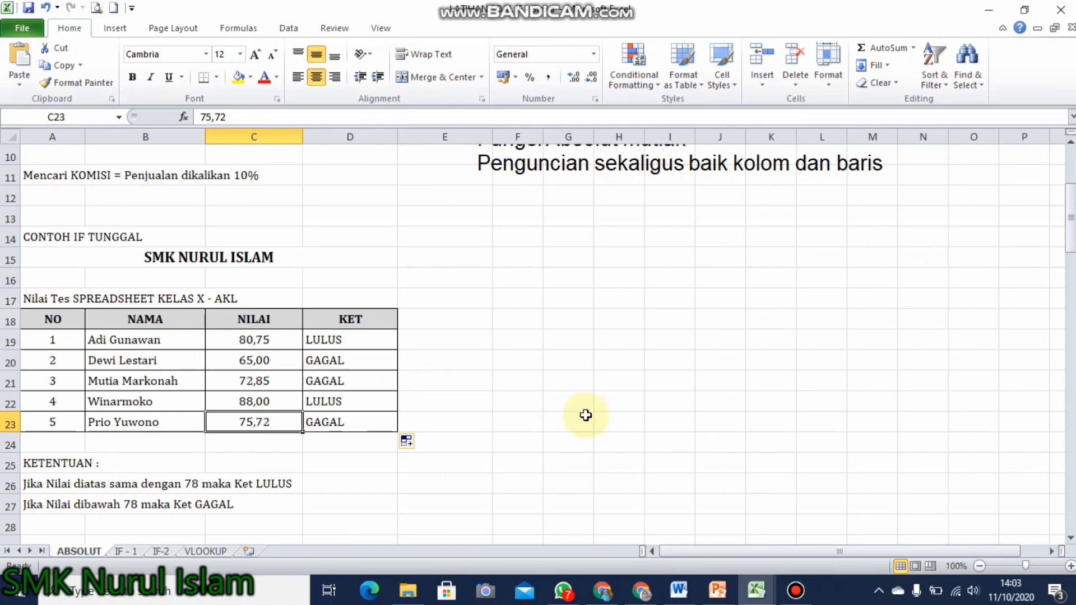
click(486, 443)
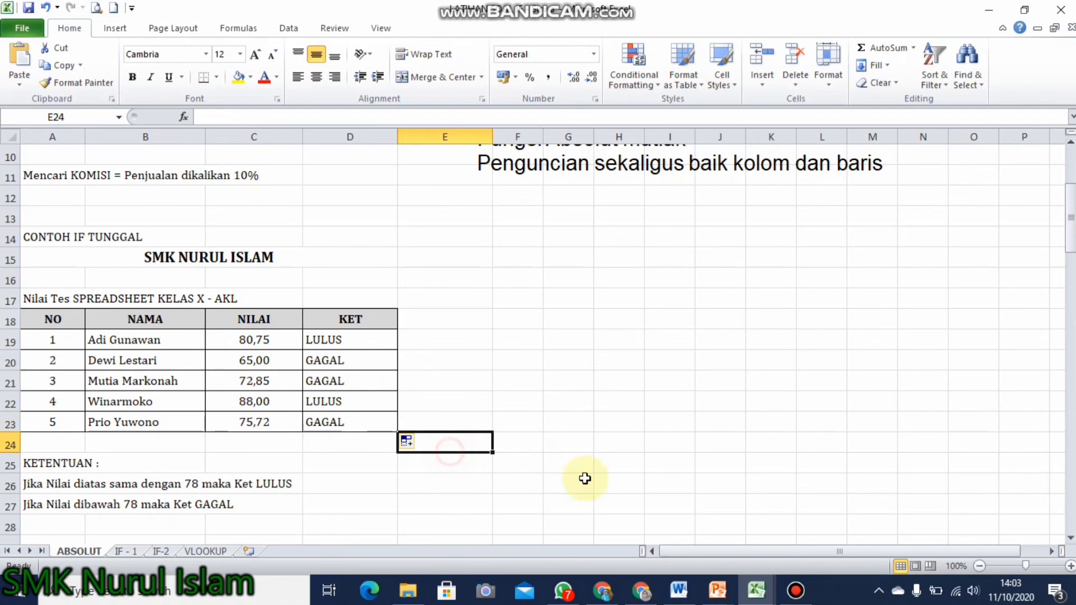
click(359, 447)
click(359, 466)
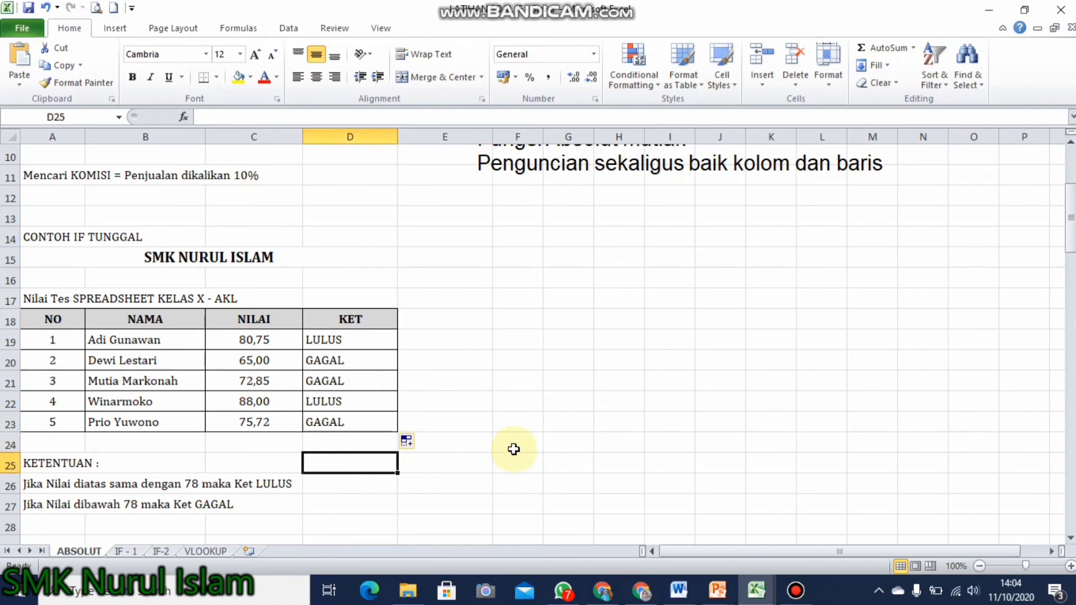